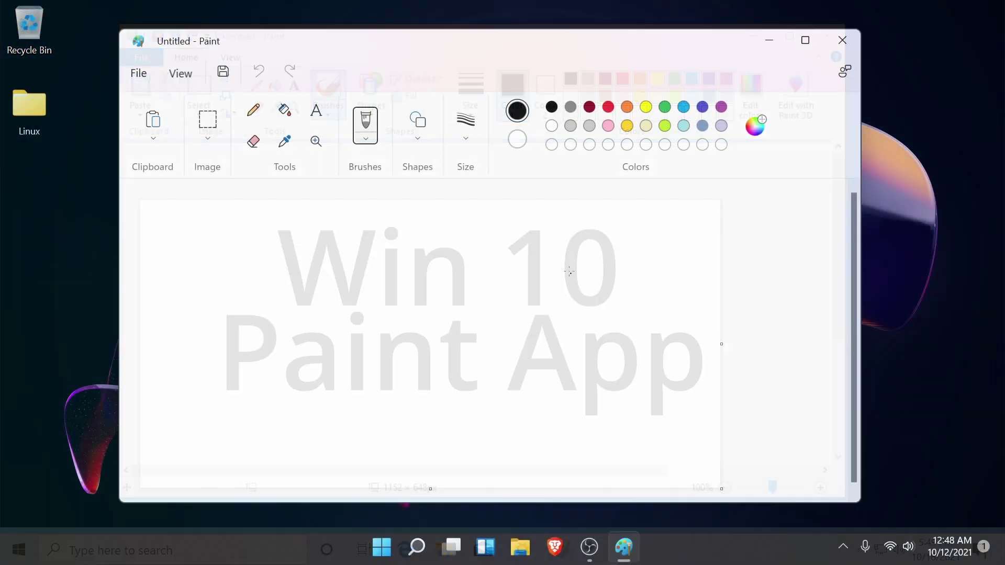
Step: Maximize the Paint window so the blank untitled canvas fills the screen
left_click(806, 38)
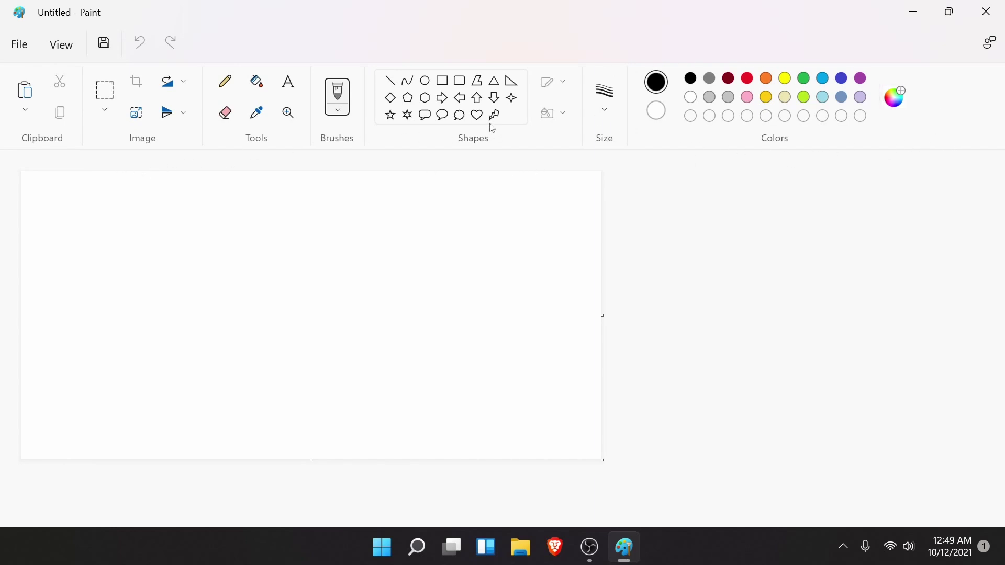
Step: Draw a black cloud callout shape and move it to the canvas's top-left area
left_click(459, 116)
mouse_move(237, 222)
left_mouse_down()
mouse_move(413, 285)
mouse_move(418, 370)
left_mouse_up()
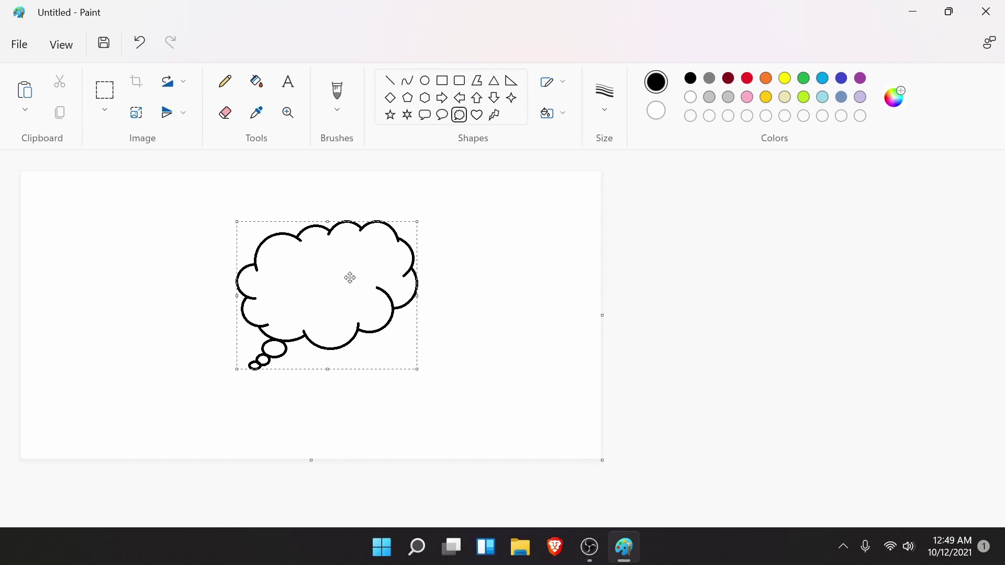
left_click_drag(350, 278, 180, 253)
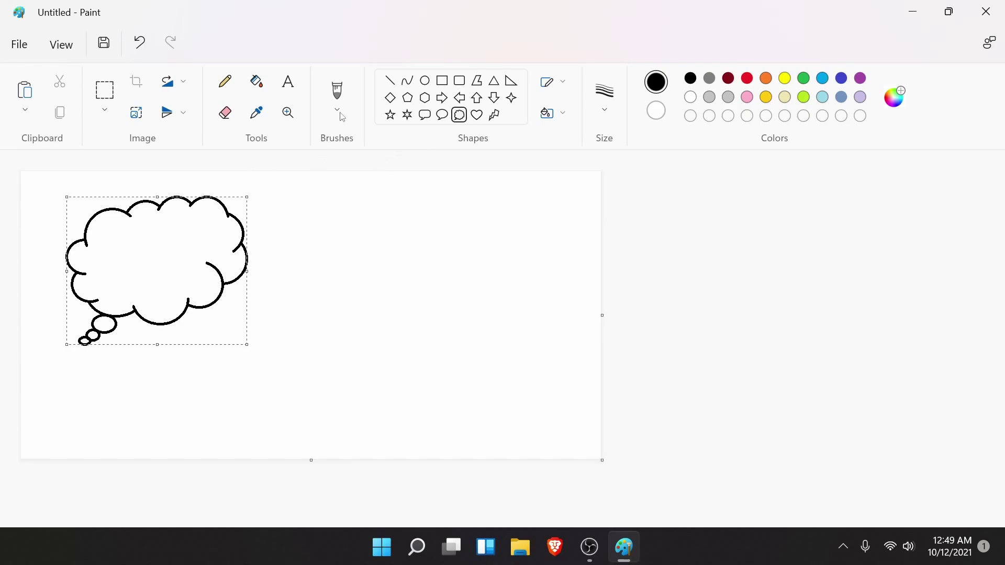
Step: Rotate the cloud 90° right and back again, then flip it horizontally
left_click(173, 83)
left_click(173, 112)
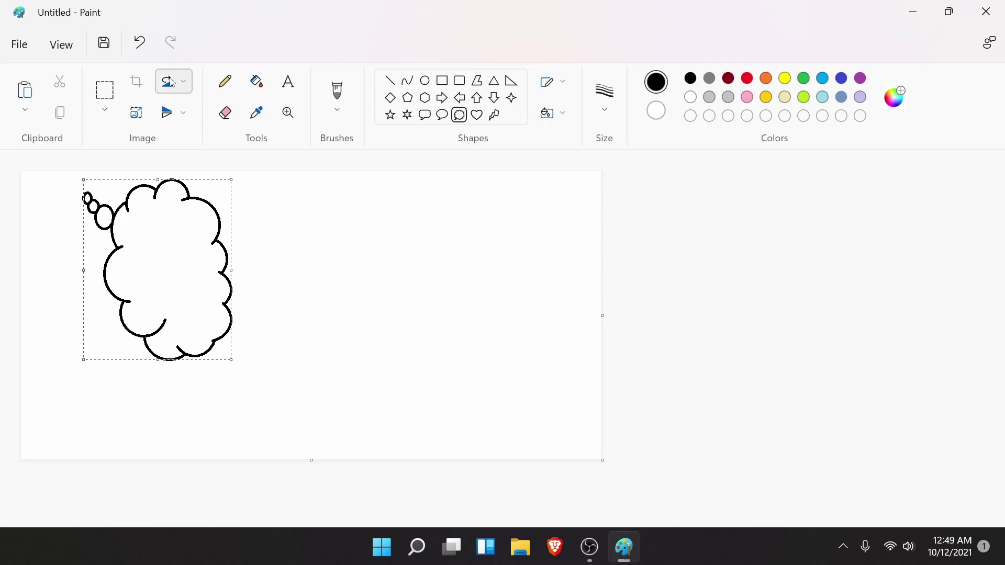
left_click(173, 83)
left_click(172, 137)
left_click(177, 120)
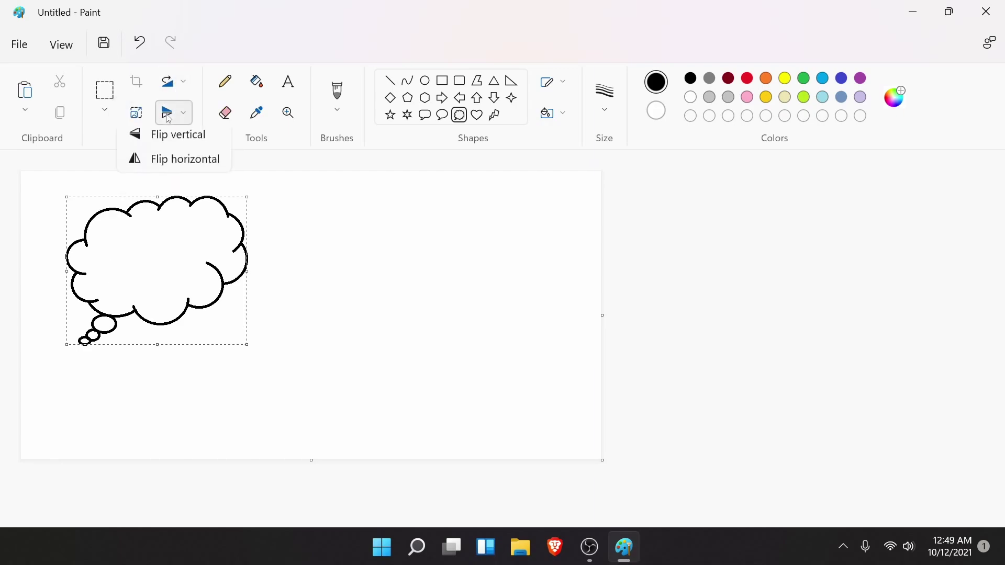
left_click(182, 167)
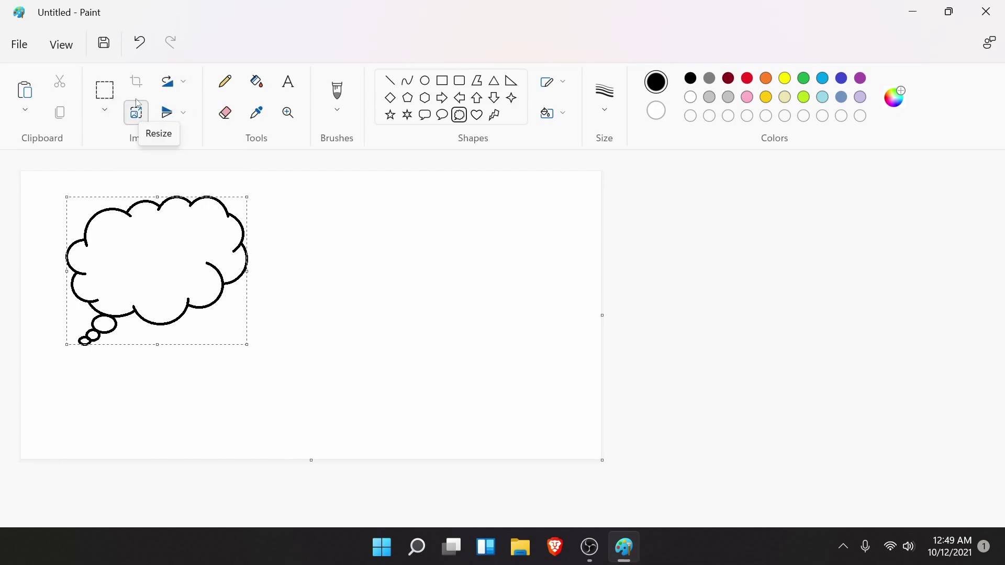
Step: With rectangle selection, move the cloud's top-right piece right and its bottom arcs down near the canvas bottom
left_click(291, 225)
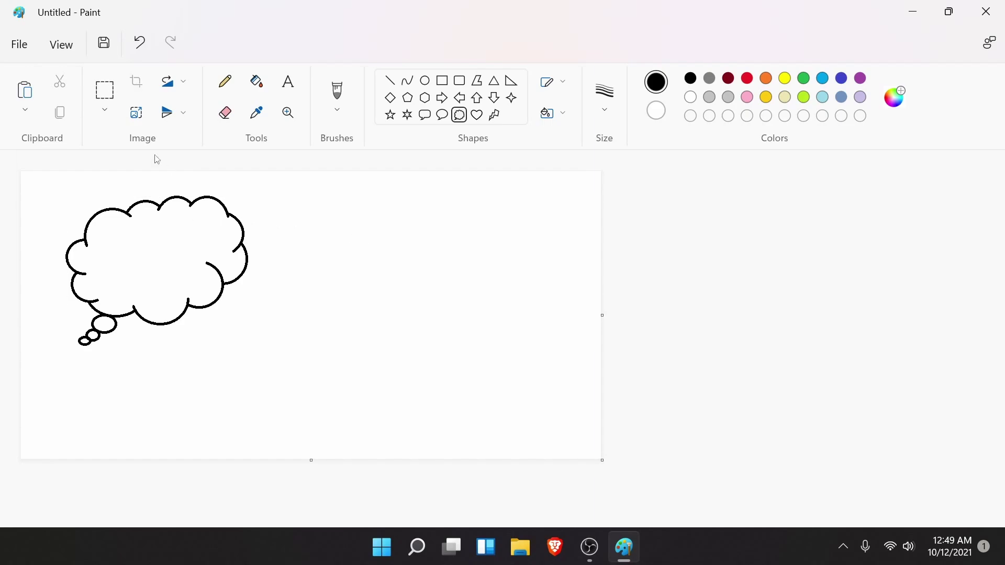
left_click(115, 90)
left_click_drag(168, 171, 276, 281)
left_click_drag(235, 233, 455, 243)
left_click(276, 292)
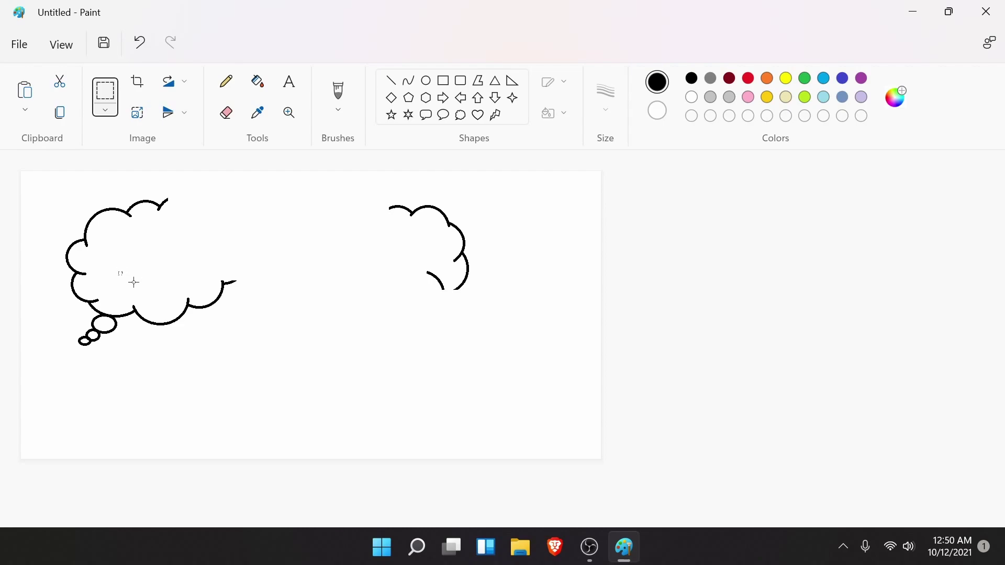
left_click_drag(117, 271, 314, 342)
left_click_drag(195, 305, 293, 429)
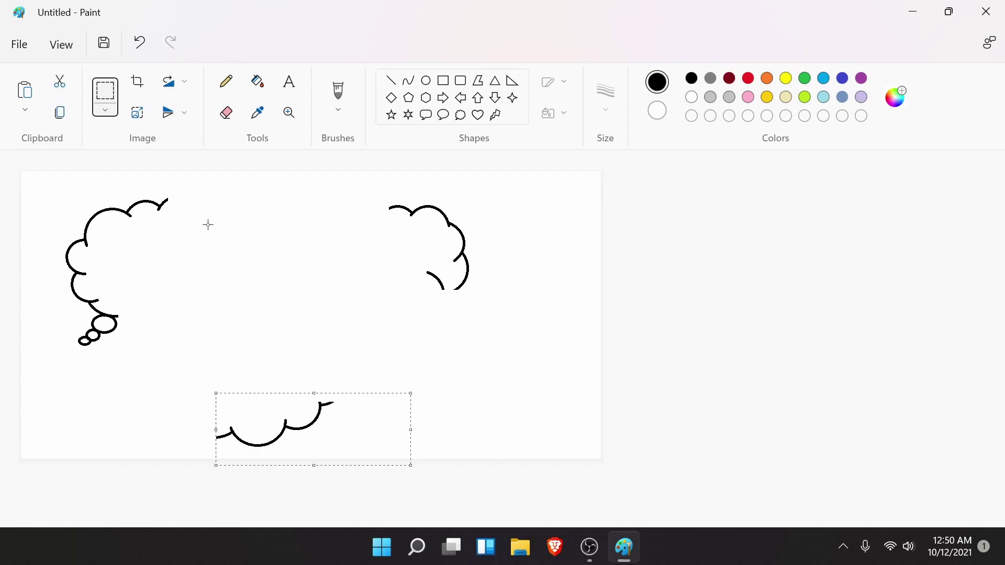
Step: Lasso the remaining left cloud fragment with Free-form selection and reposition it
left_click(106, 110)
left_click(99, 176)
mouse_move(50, 207)
left_mouse_down()
mouse_move(174, 166)
mouse_move(224, 294)
mouse_move(118, 390)
mouse_move(48, 314)
left_mouse_up()
mouse_move(131, 256)
left_mouse_down()
mouse_move(353, 250)
mouse_move(464, 378)
mouse_move(190, 279)
left_mouse_up()
left_click(105, 113)
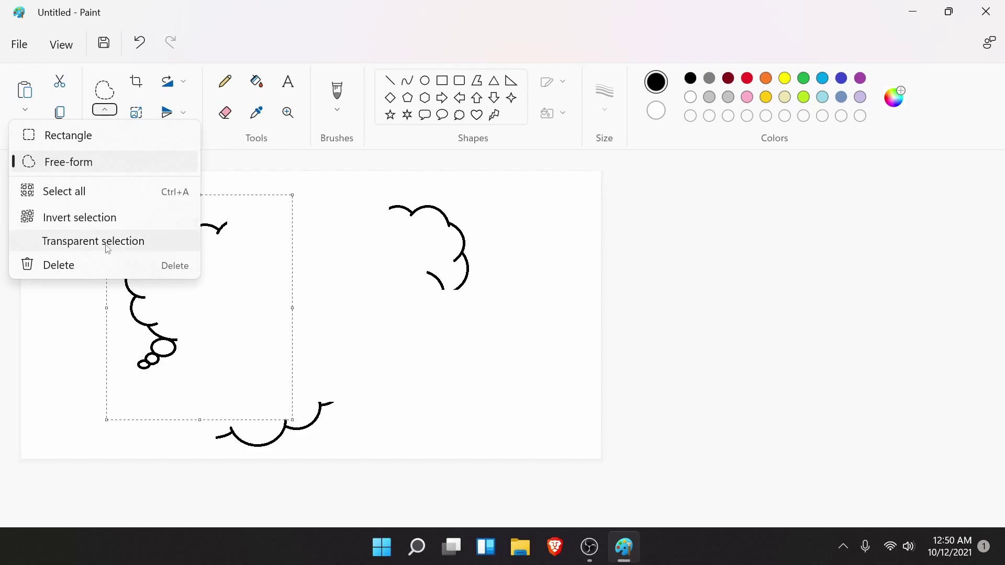
Step: Delete the left cloud fragment and resize the whole image to 110%, keeping aspect ratio
left_click(83, 270)
key("ctrl+w")
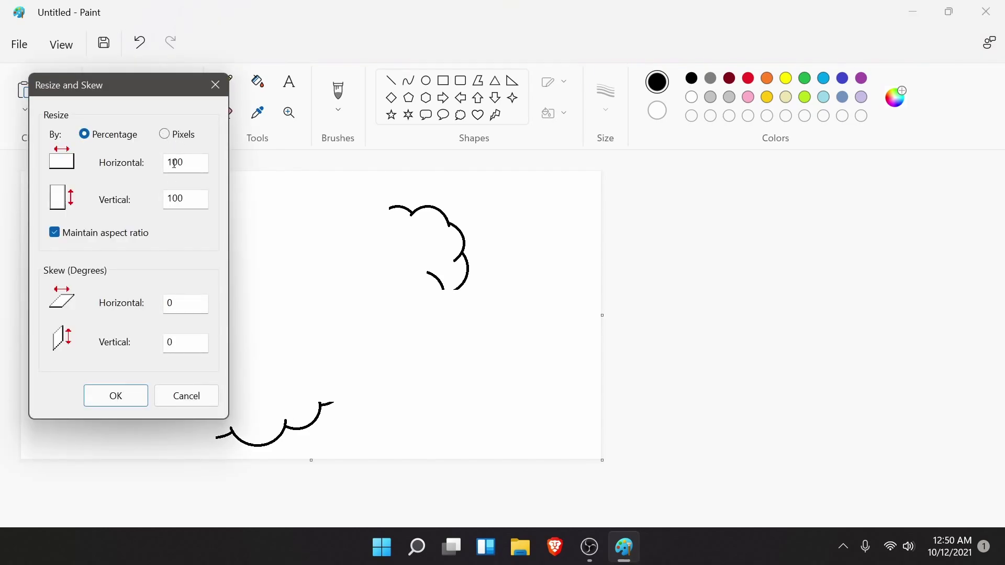
double_click(178, 163)
type("11")
key("Return")
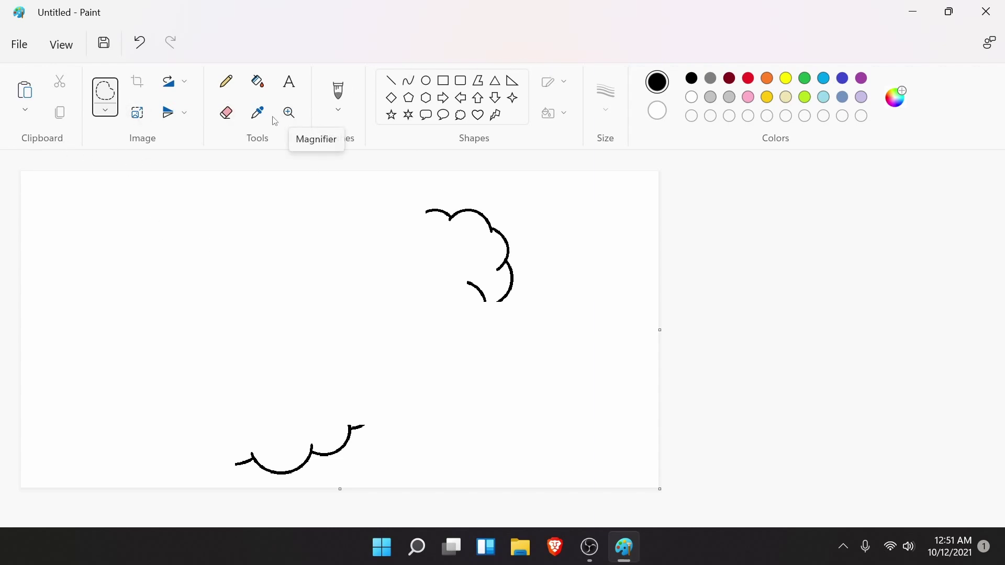
Step: Erase most of the upper-right cloud fragment, leaving only a few small specks
left_click(227, 113)
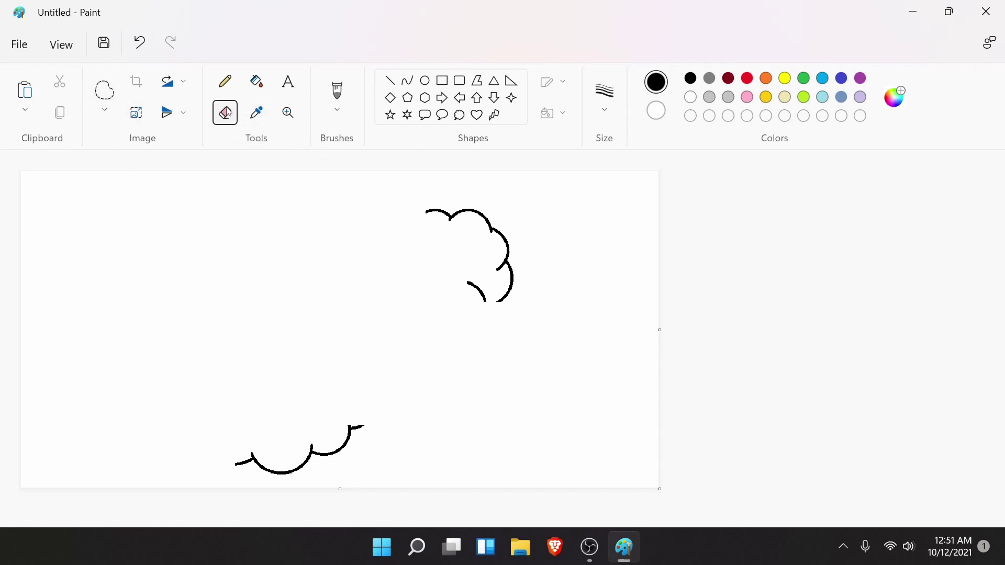
mouse_move(426, 211)
left_mouse_down()
mouse_move(511, 302)
mouse_move(462, 288)
mouse_move(482, 298)
mouse_move(502, 266)
mouse_move(478, 289)
left_mouse_up()
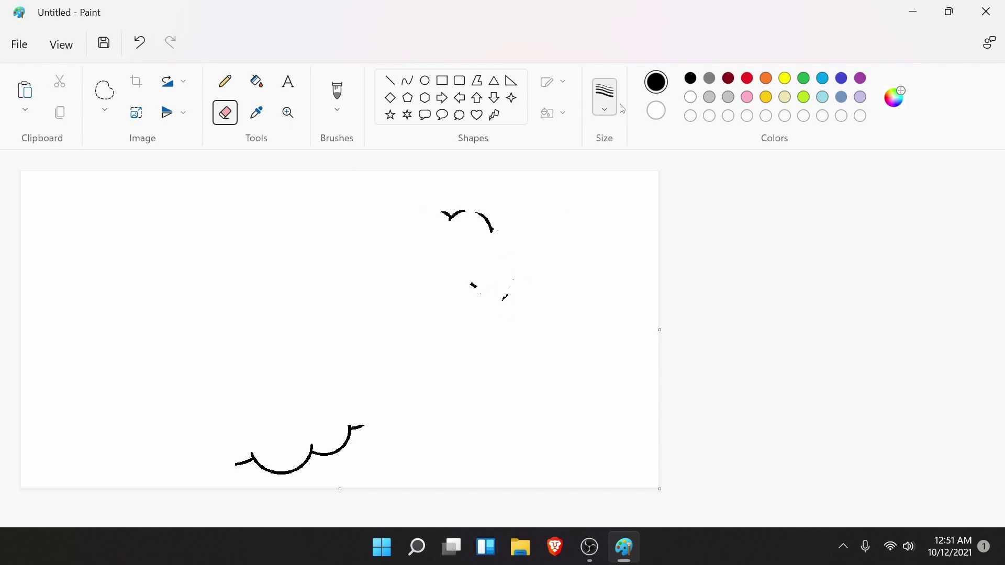
left_click(605, 92)
mouse_move(486, 219)
left_mouse_down()
mouse_move(476, 201)
mouse_move(434, 208)
left_mouse_up()
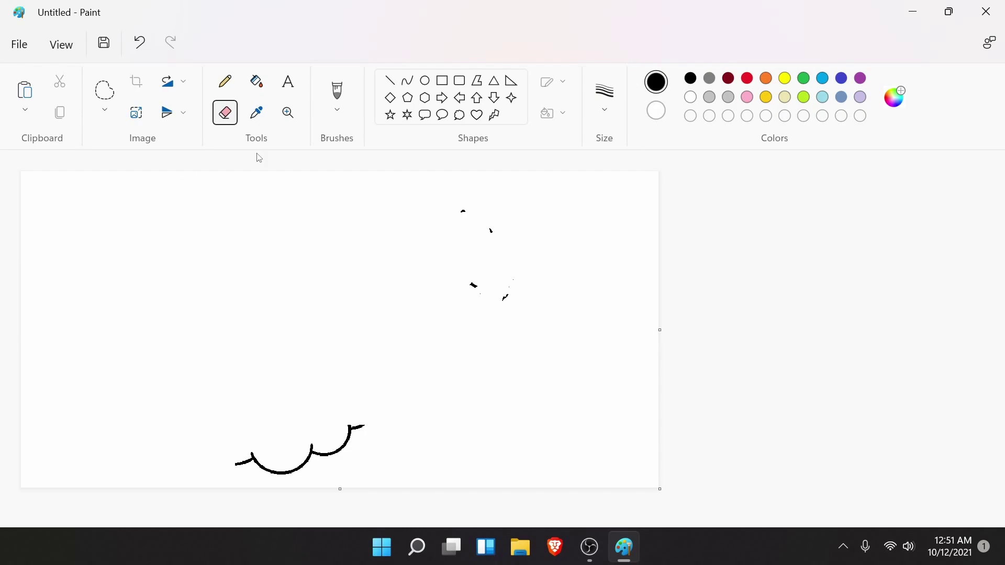
Step: Restore and re-maximize the window, then open Edit colors and cancel, keeping black
double_click(666, 6)
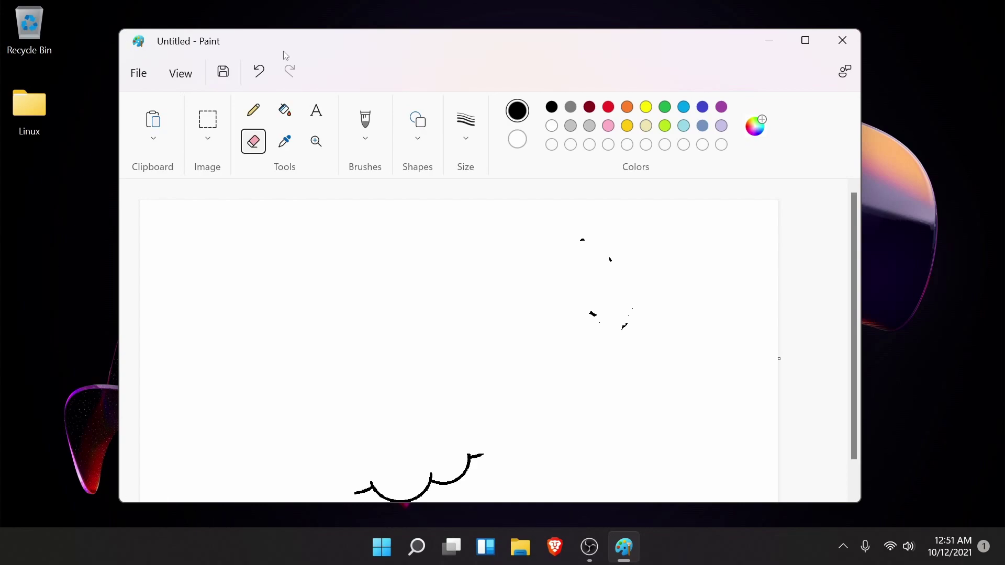
double_click(360, 40)
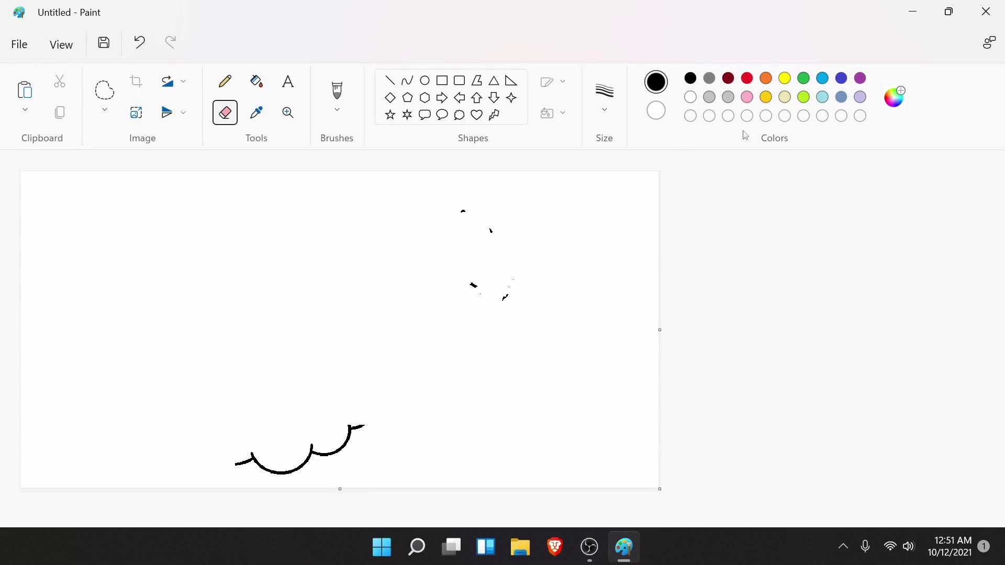
left_click(894, 97)
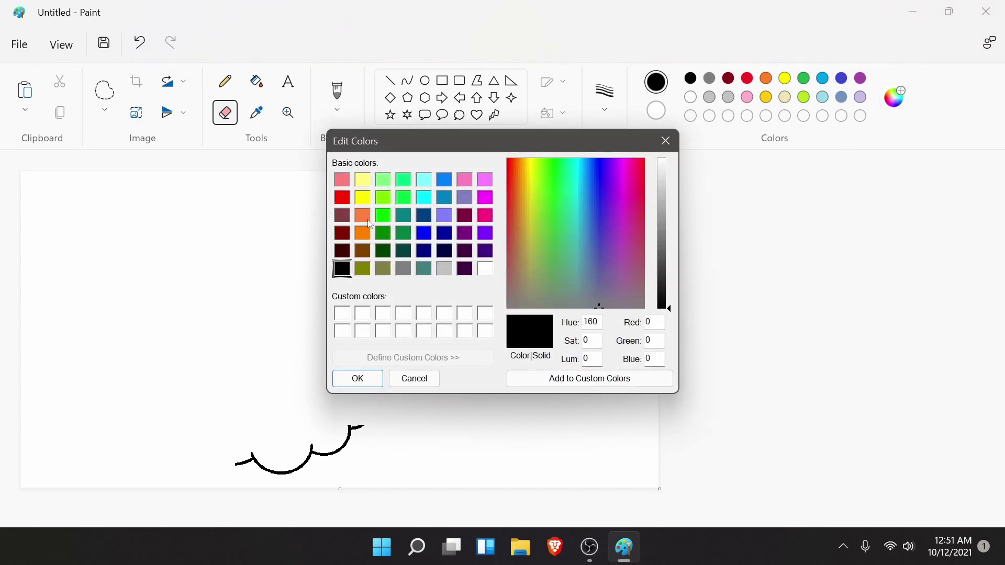
key("Escape")
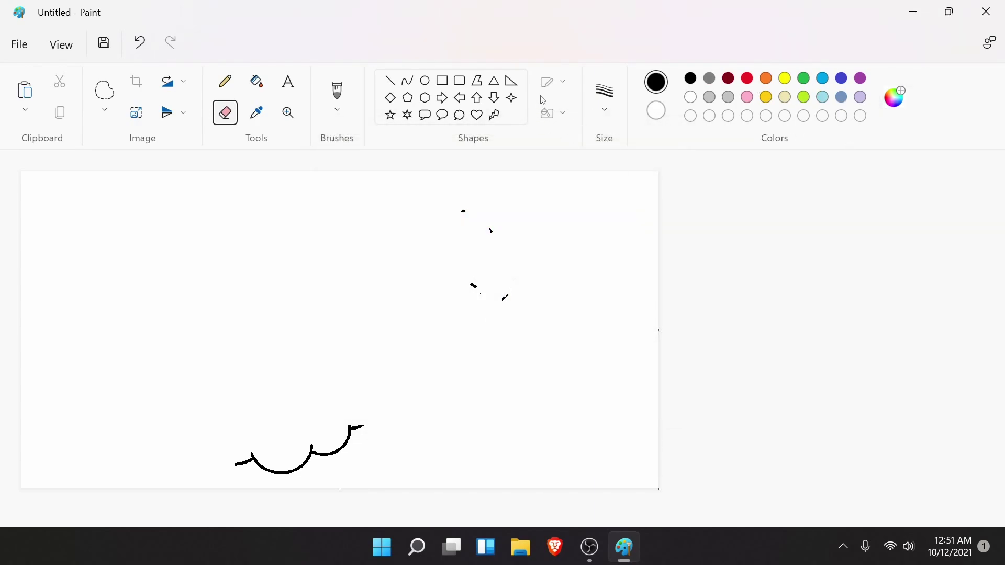
Step: Draw two four-point stars, one at the left and one near the canvas centre
left_click(511, 98)
left_click_drag(94, 264, 218, 359)
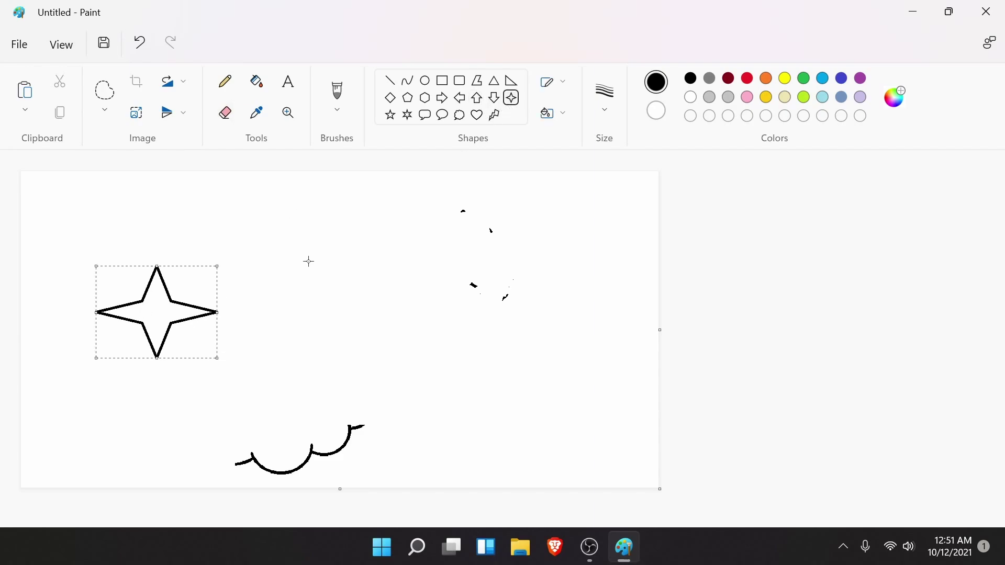
left_click_drag(313, 266, 398, 373)
Step: Paint several long grey Watercolor brush strokes across and beneath the stars
left_click(337, 96)
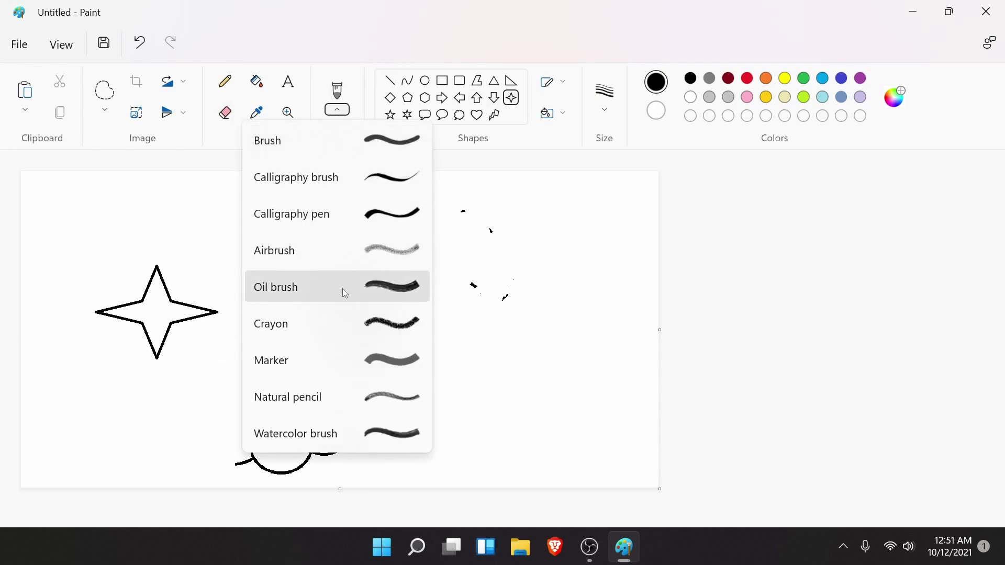
left_click(335, 429)
mouse_move(543, 313)
left_mouse_down()
mouse_move(381, 378)
mouse_move(246, 272)
left_mouse_up()
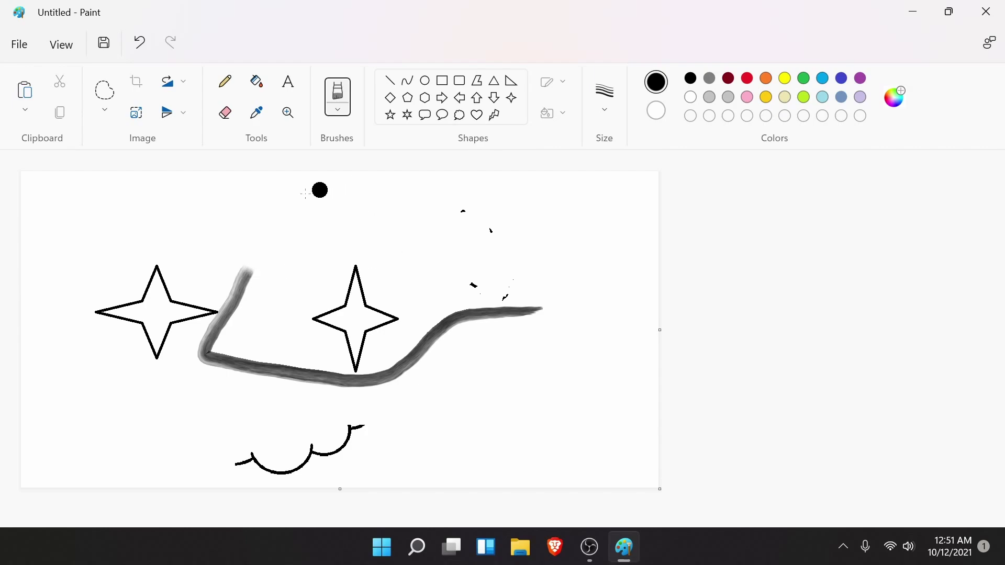
mouse_move(130, 335)
left_mouse_down()
mouse_move(435, 312)
mouse_move(189, 356)
left_mouse_up()
left_click_drag(181, 314, 416, 285)
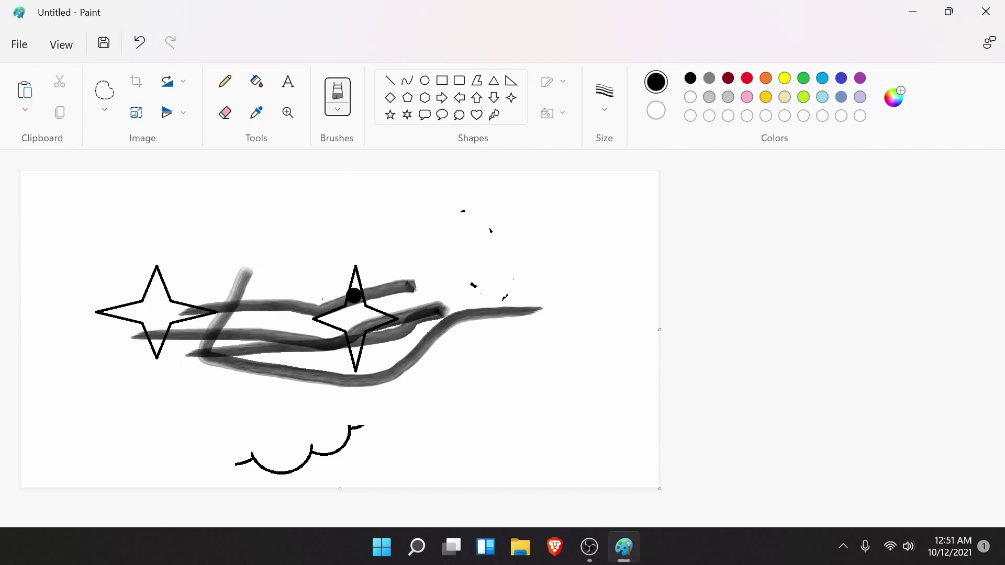
mouse_move(225, 353)
left_mouse_down()
mouse_move(473, 306)
mouse_move(576, 301)
left_mouse_up()
left_click_drag(190, 277, 550, 246)
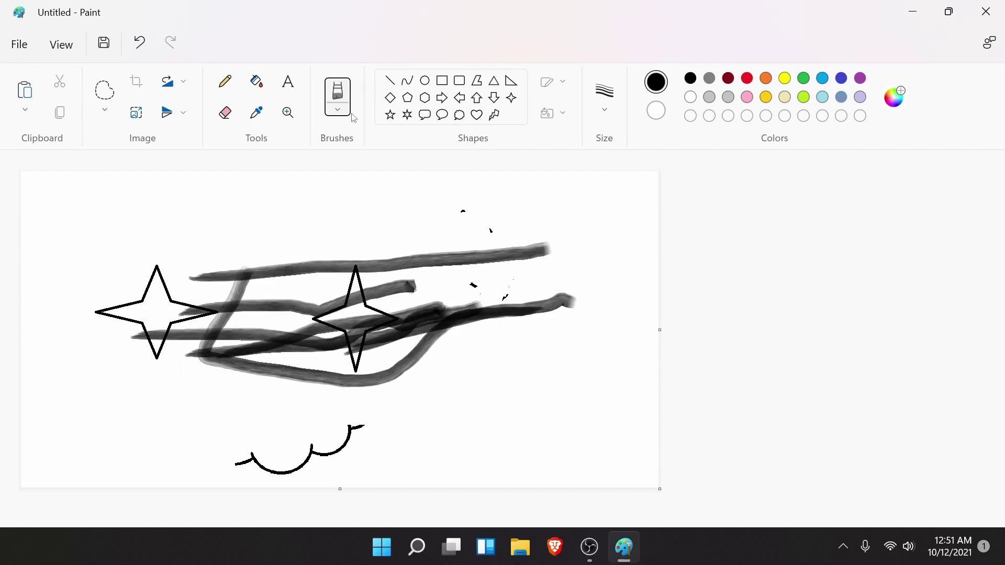
left_click(338, 110)
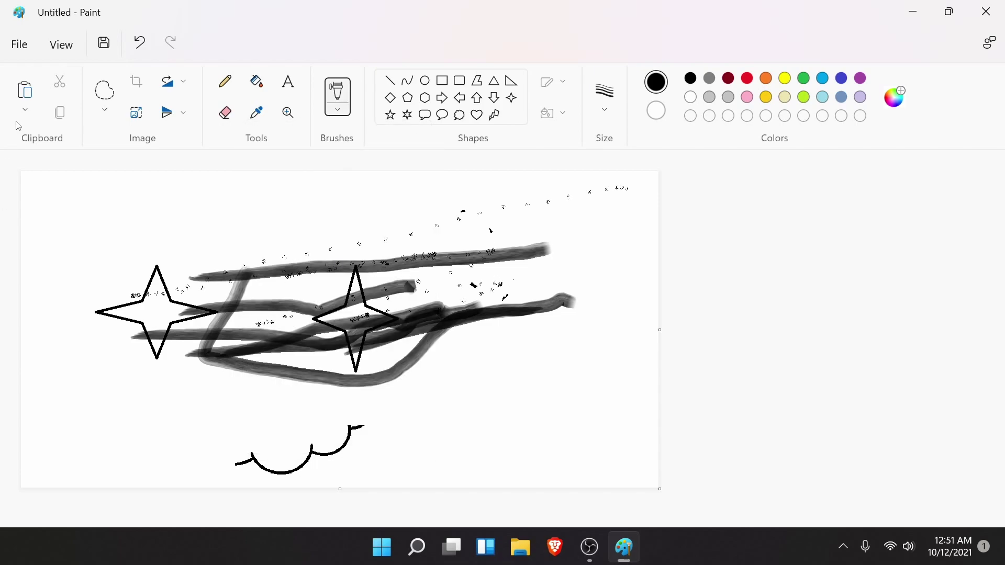
Step: Rectangle-select nearly the whole drawing, cut it, and paste it back at the top-left
left_click(26, 112)
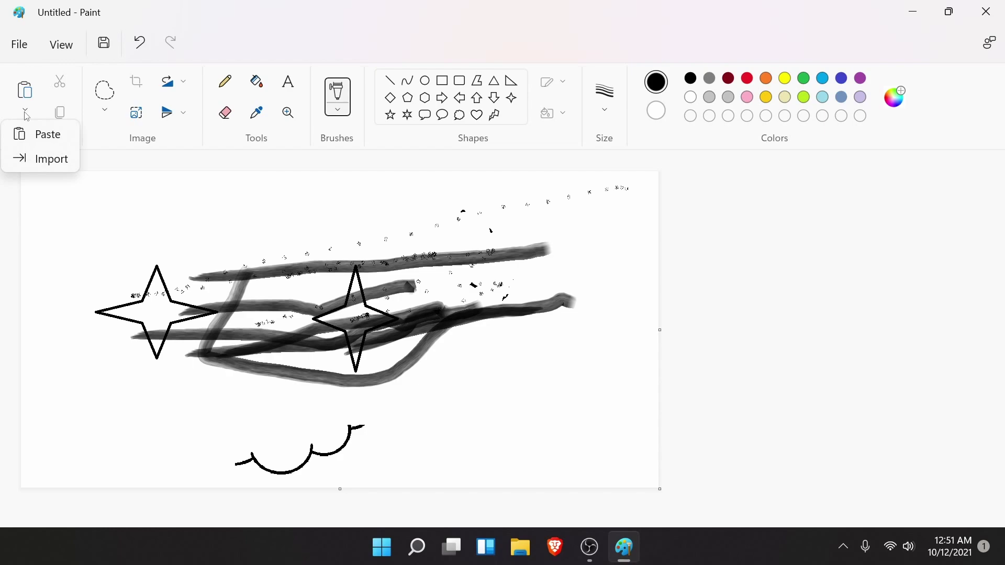
left_click(26, 114)
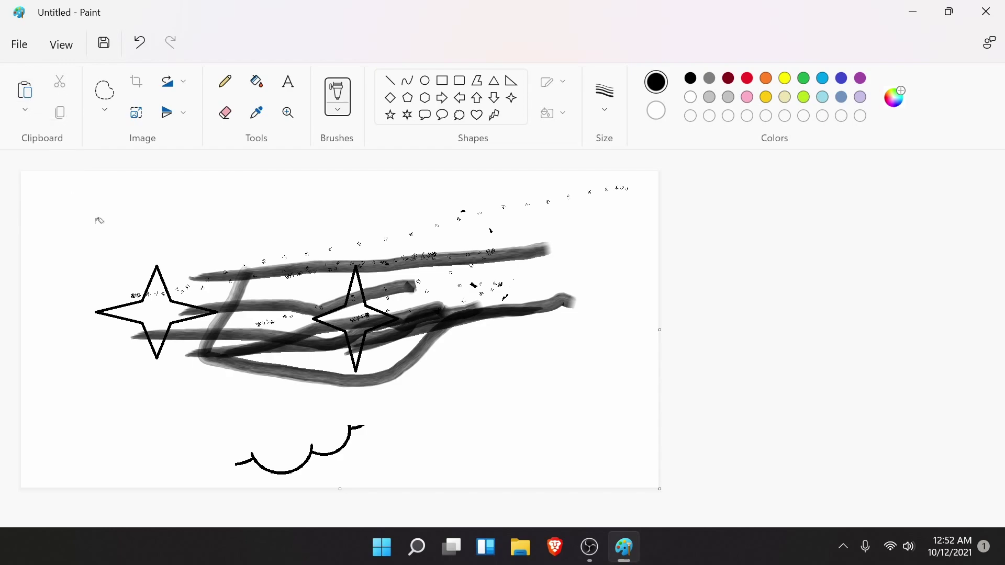
left_click(108, 112)
left_click(68, 136)
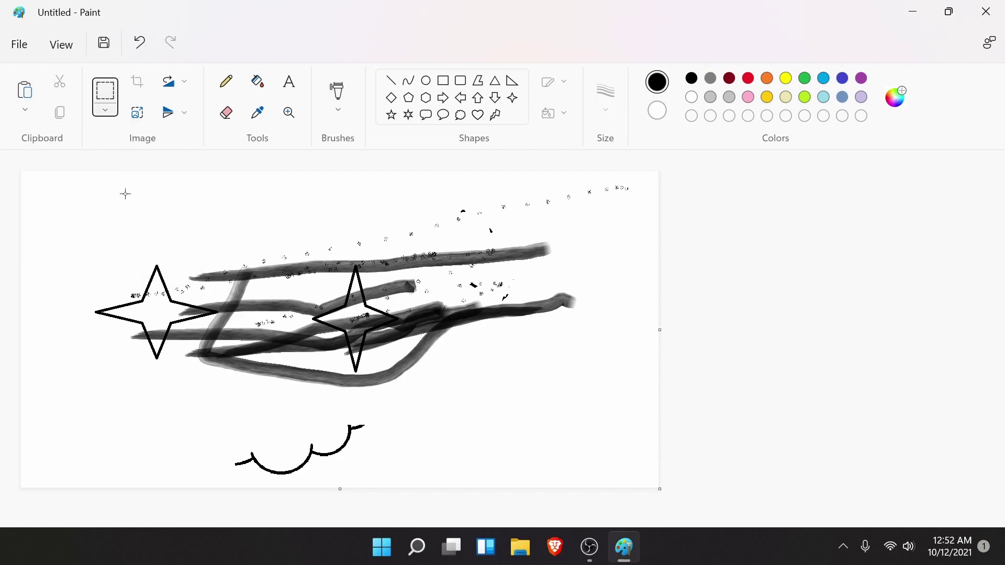
left_click_drag(72, 177, 673, 527)
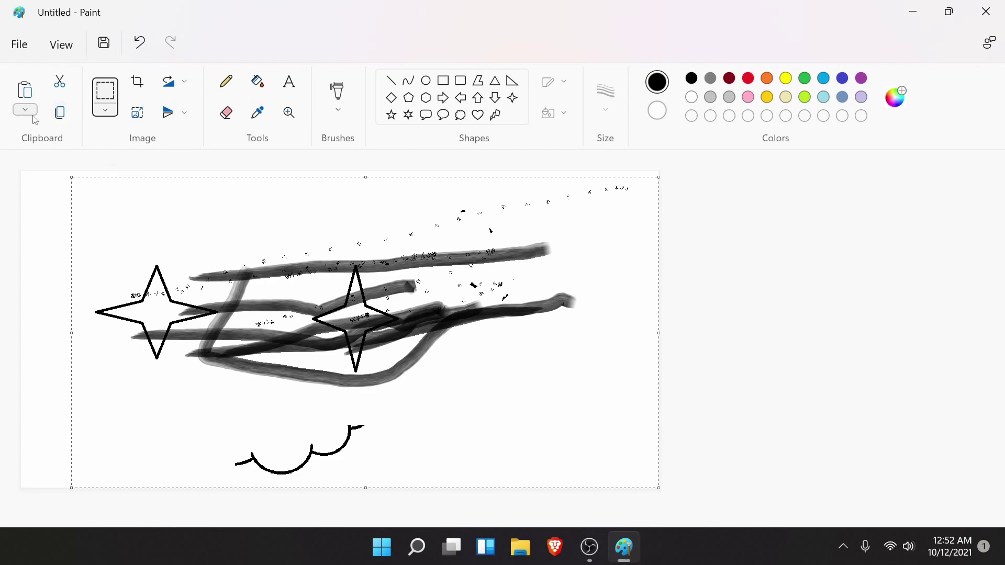
left_click(58, 86)
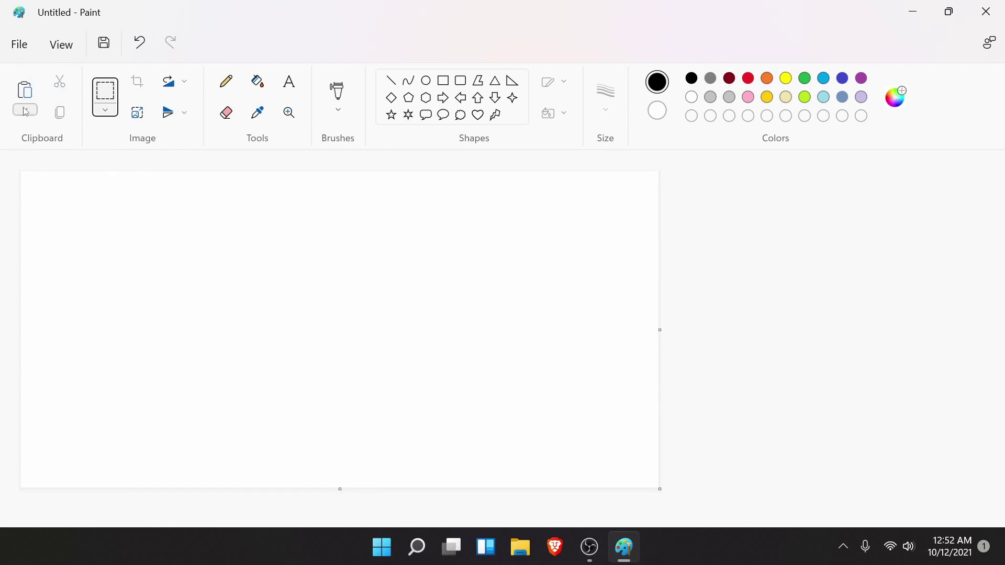
left_click(24, 90)
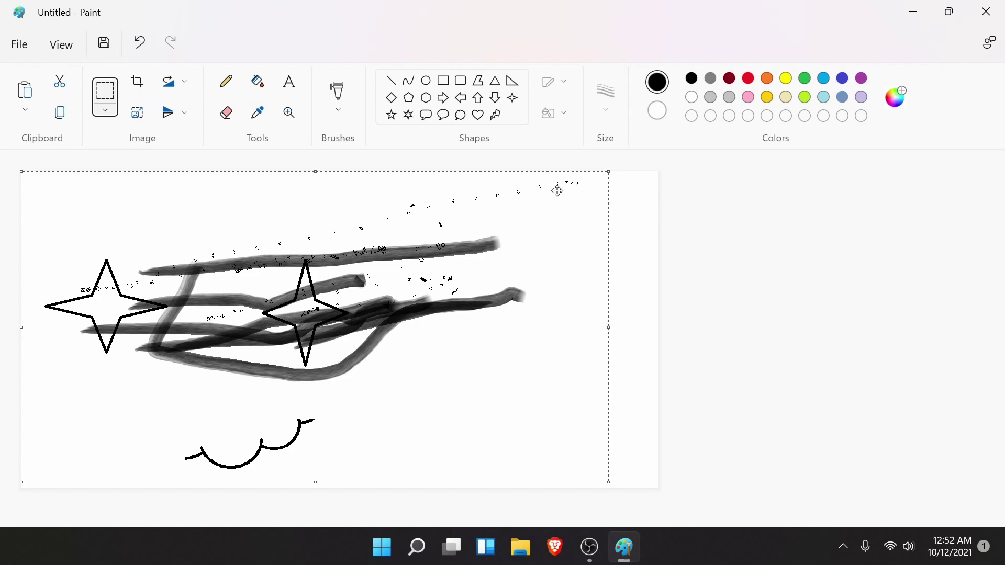
left_click(337, 94)
Step: Draw a hooked black line at lower right with the plain Brush at 8px
left_click(346, 114)
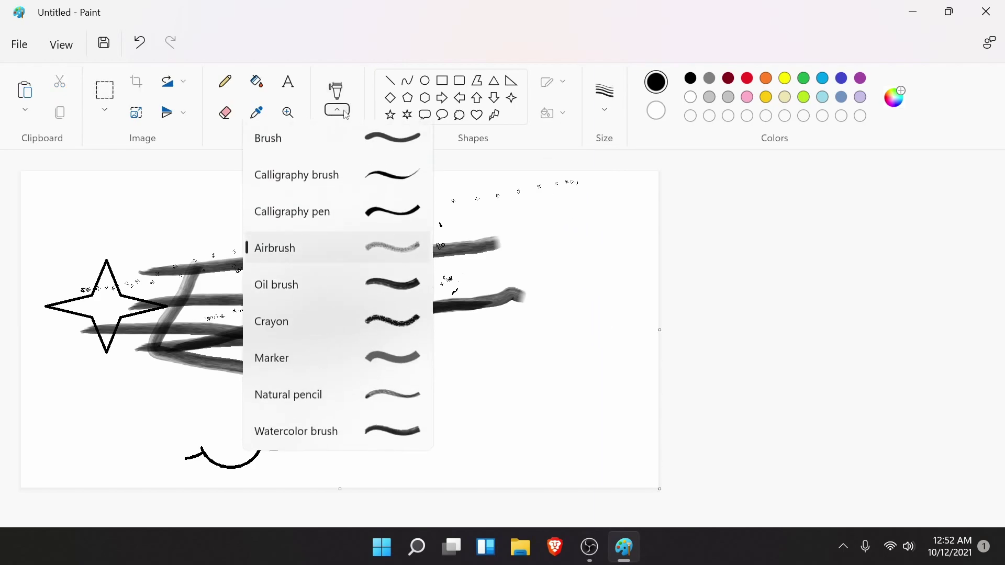
left_click(337, 142)
left_click(599, 121)
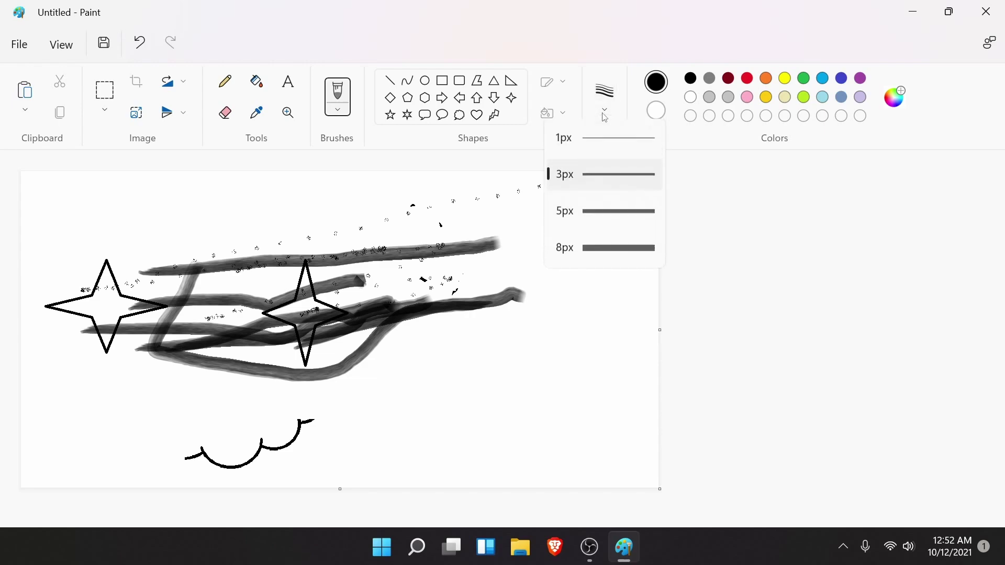
left_click(600, 246)
mouse_move(569, 237)
left_mouse_down()
mouse_move(495, 342)
mouse_move(365, 361)
mouse_move(546, 366)
left_mouse_up()
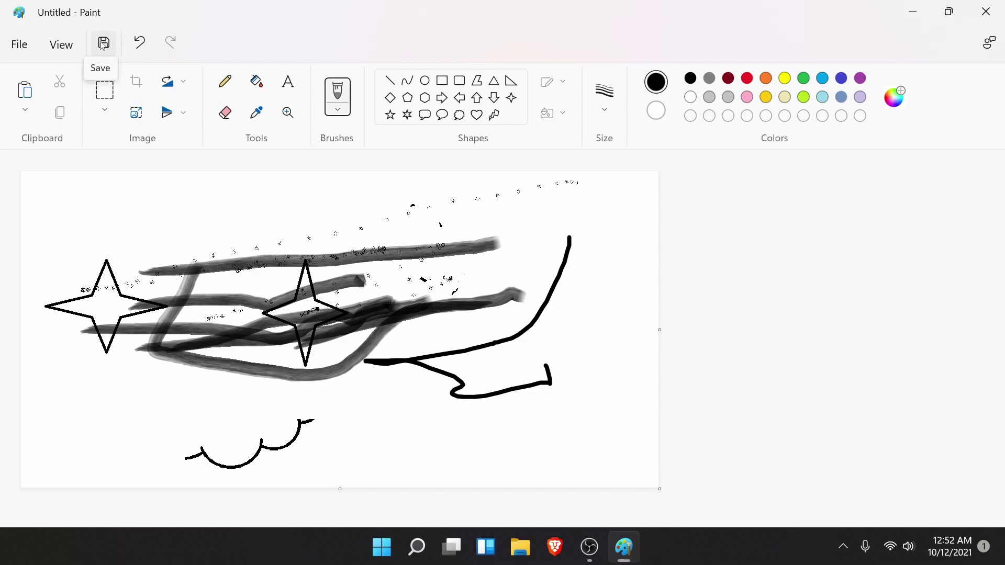
Step: Undo the hooked line and the paste, then redo both
left_click(139, 42)
left_click(139, 42)
left_click(173, 44)
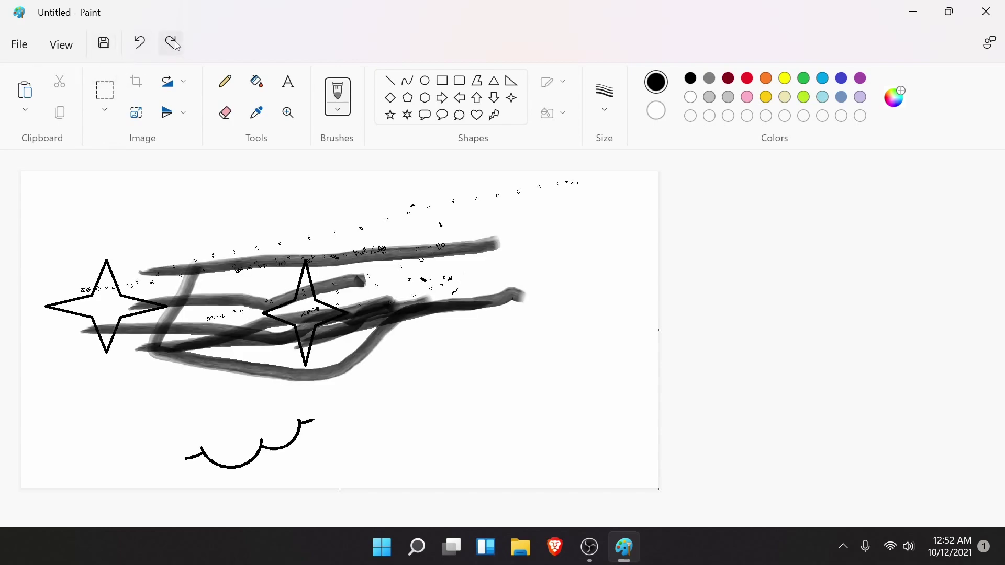
left_click(177, 44)
left_click(61, 46)
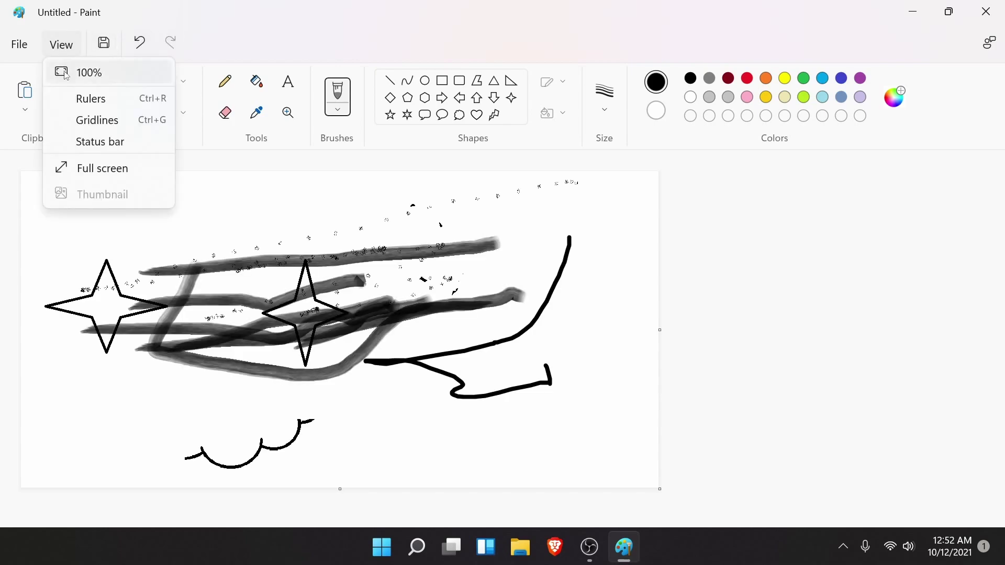
Step: Turn on gridlines and the status bar showing the 1218 × 605px image size
left_click(97, 123)
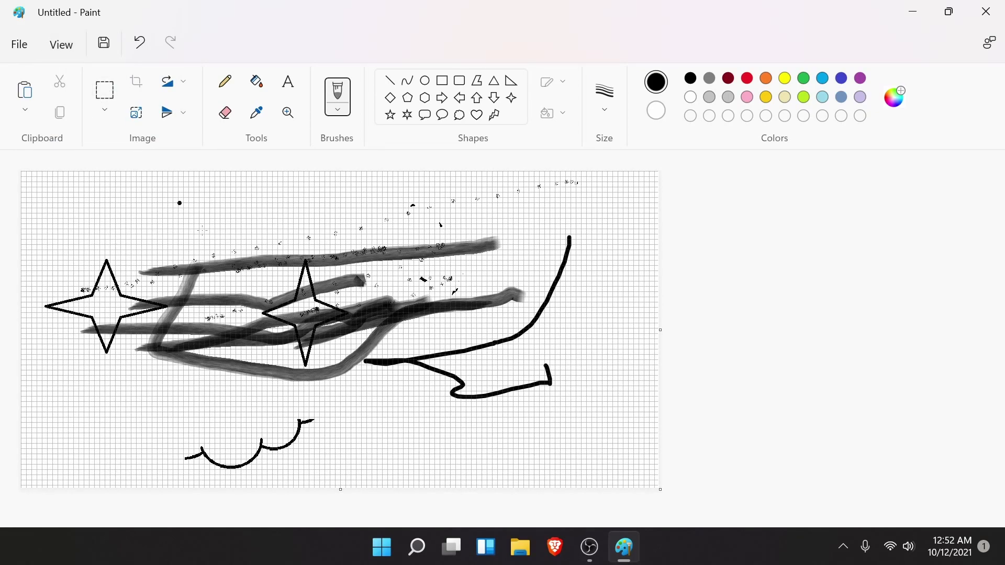
left_click(69, 43)
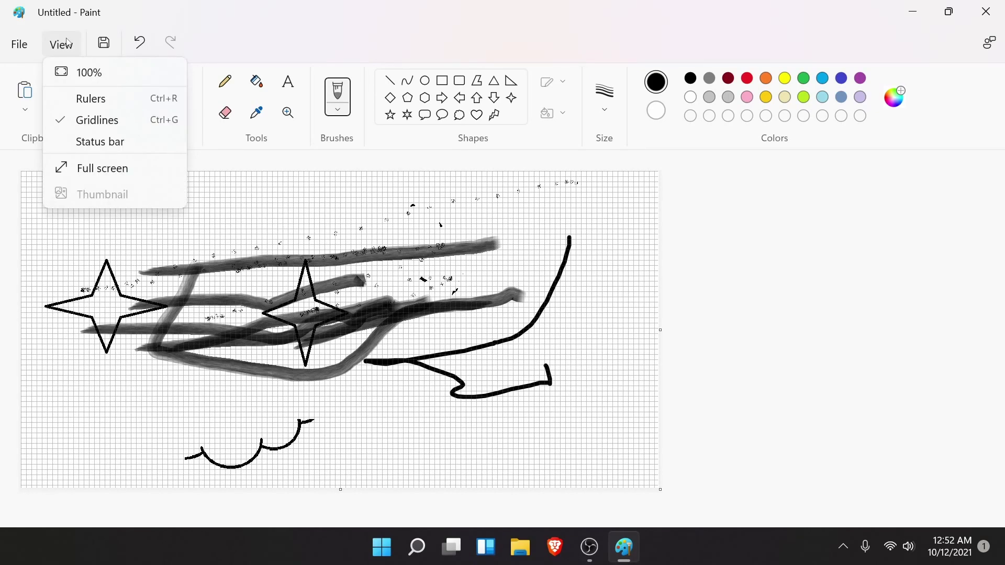
left_click(99, 137)
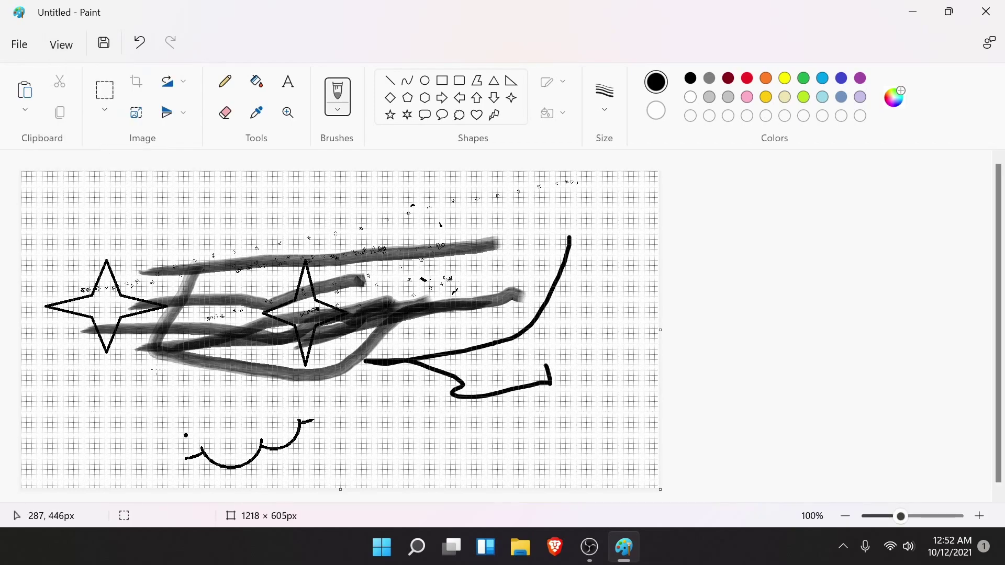
Step: Zoom the canvas out to 75%, then reset the zoom to 100%
left_click(70, 52)
left_click(170, 455)
mouse_move(903, 517)
left_click_drag(903, 517, 893, 517)
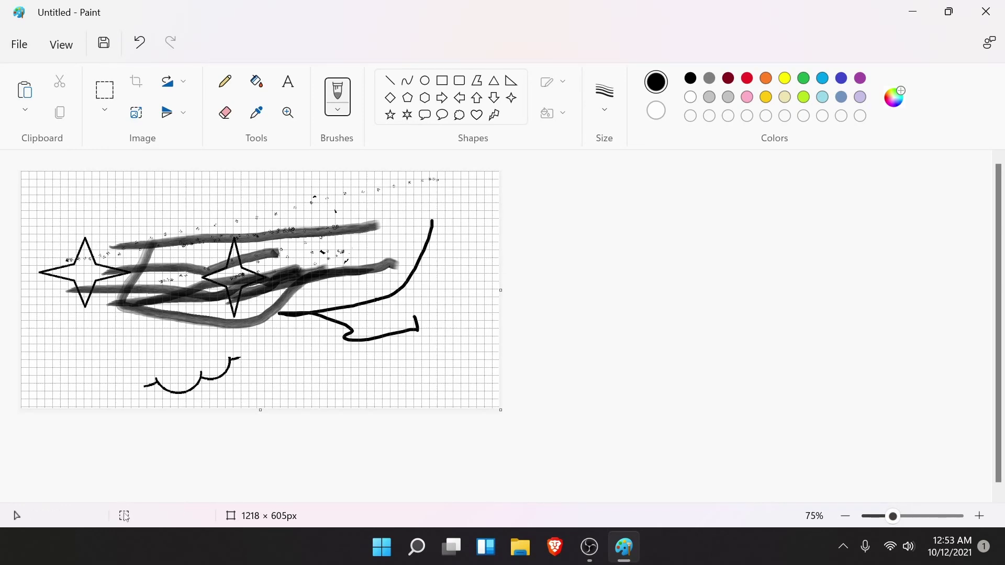
left_click(58, 55)
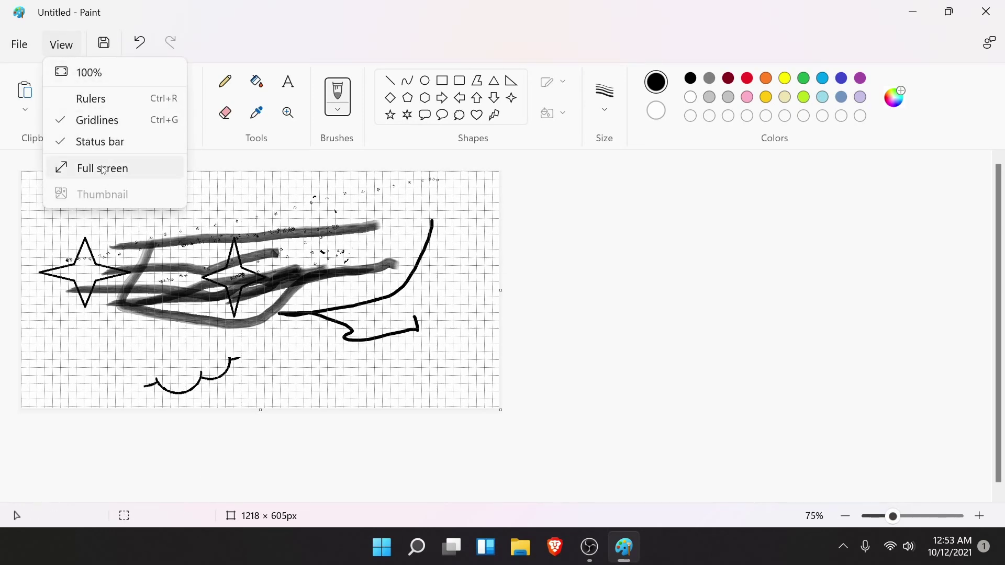
left_click(93, 77)
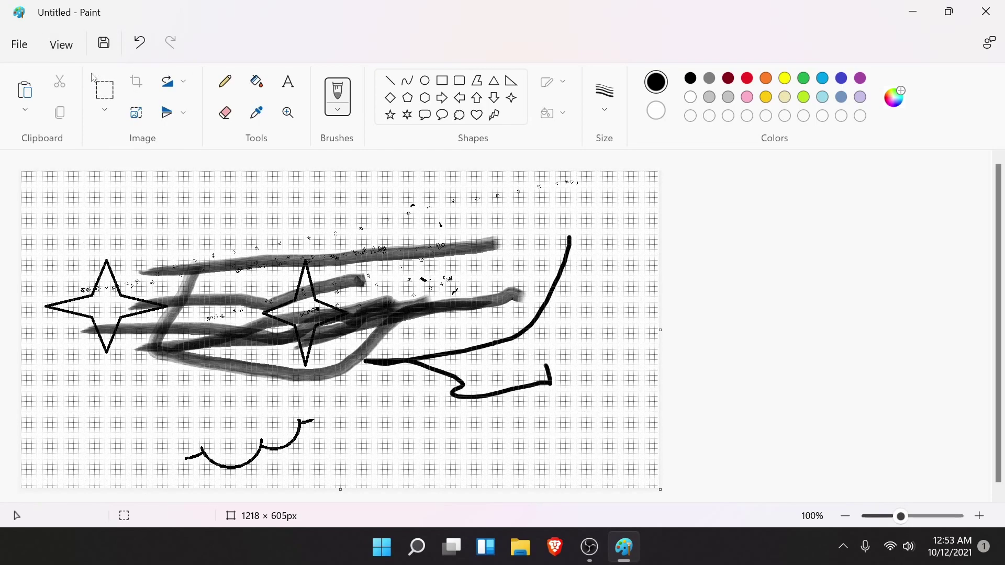
Step: Open the File menu and view the Save as and Set as desktop background submenus
left_click(21, 47)
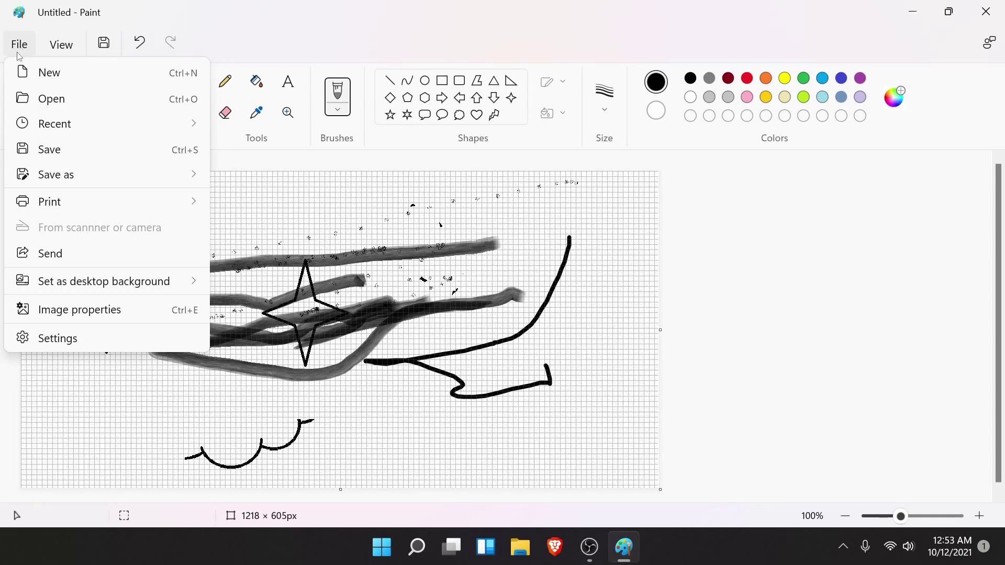
mouse_move(57, 184)
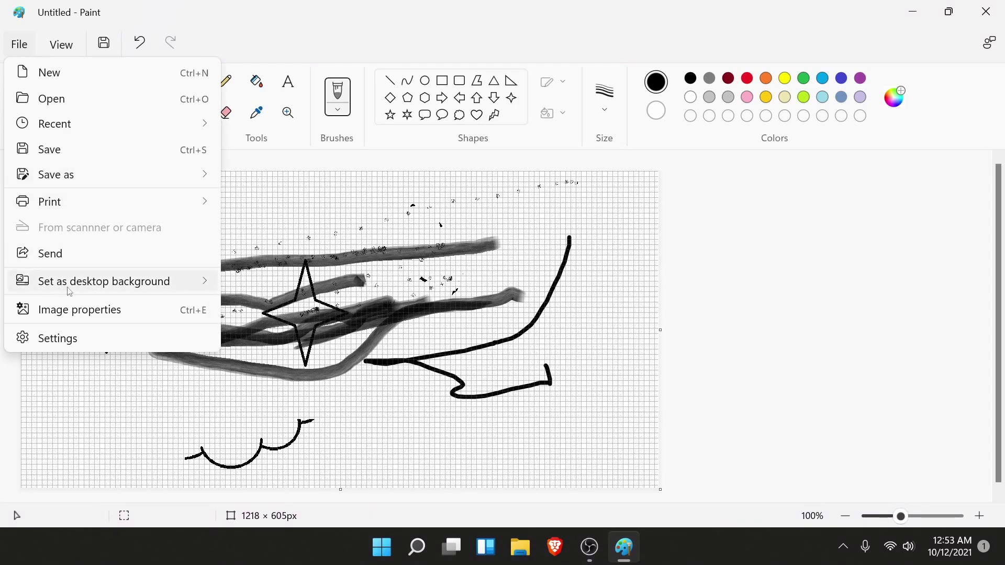
mouse_move(182, 287)
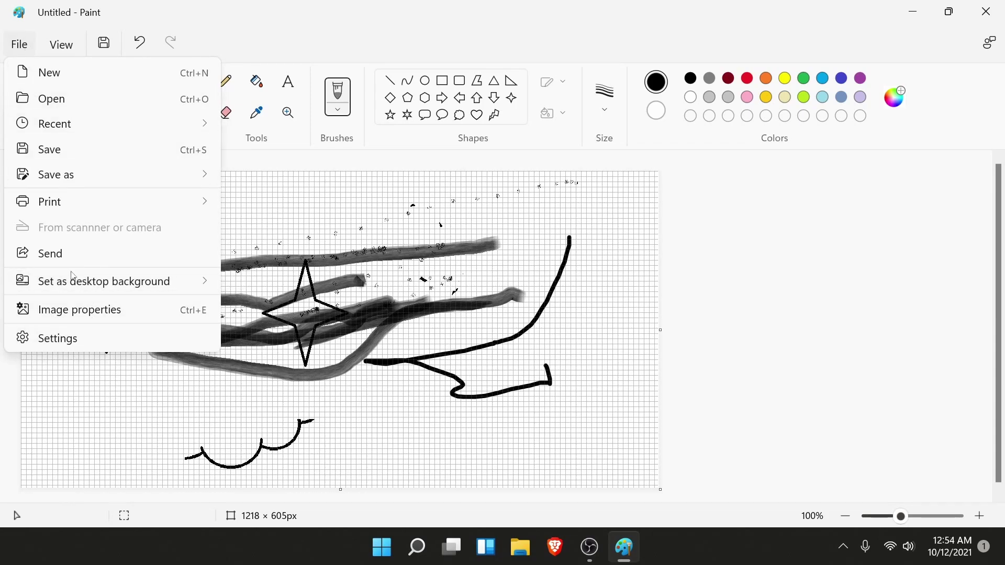
Step: Dismiss the File menu to reveal the gridded 1218 × 605px drawing again
left_click(725, 214)
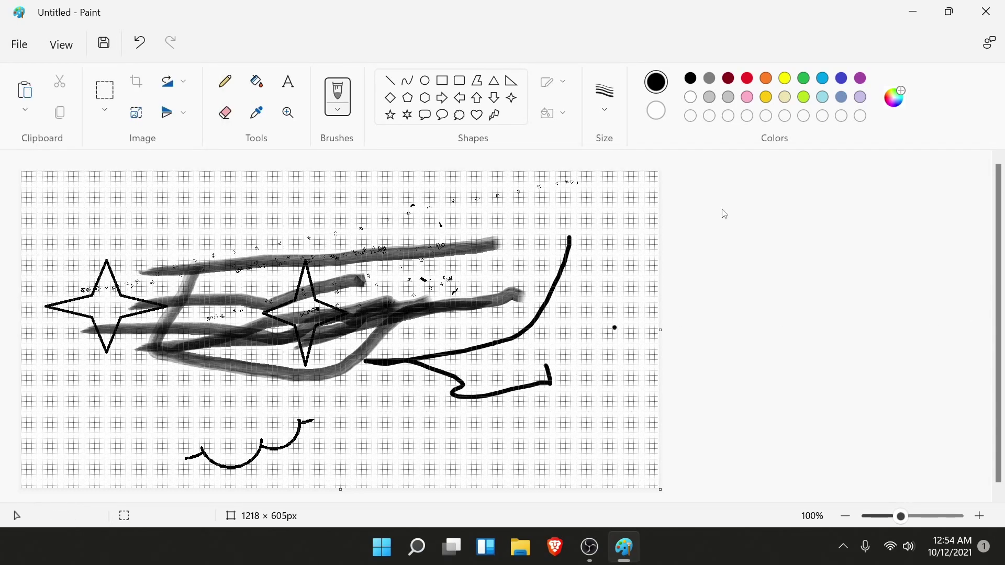